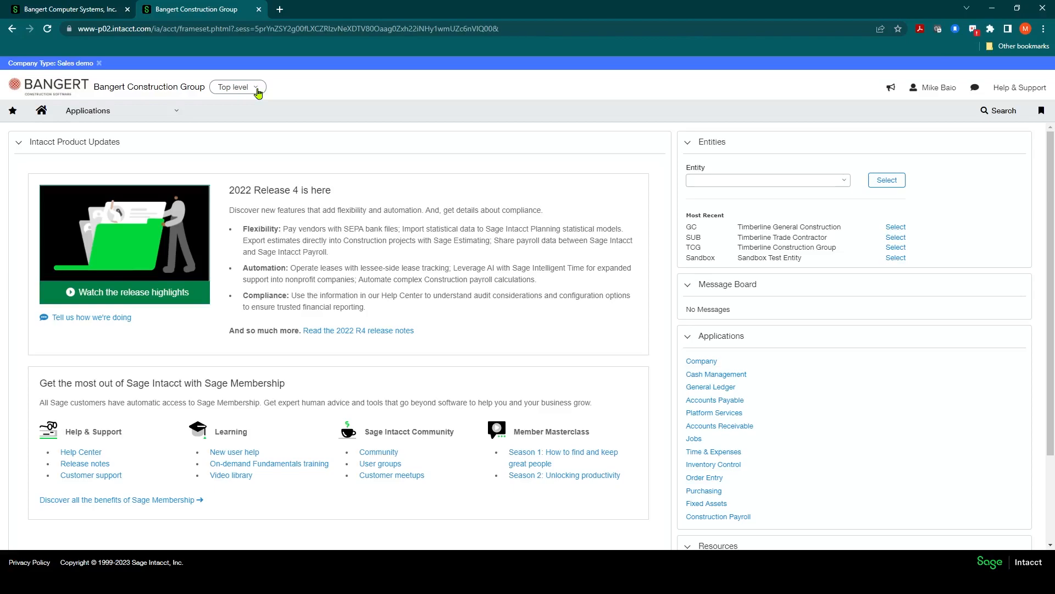
Open the Construction Payroll entity configuration list at the top level.
left_click(257, 89)
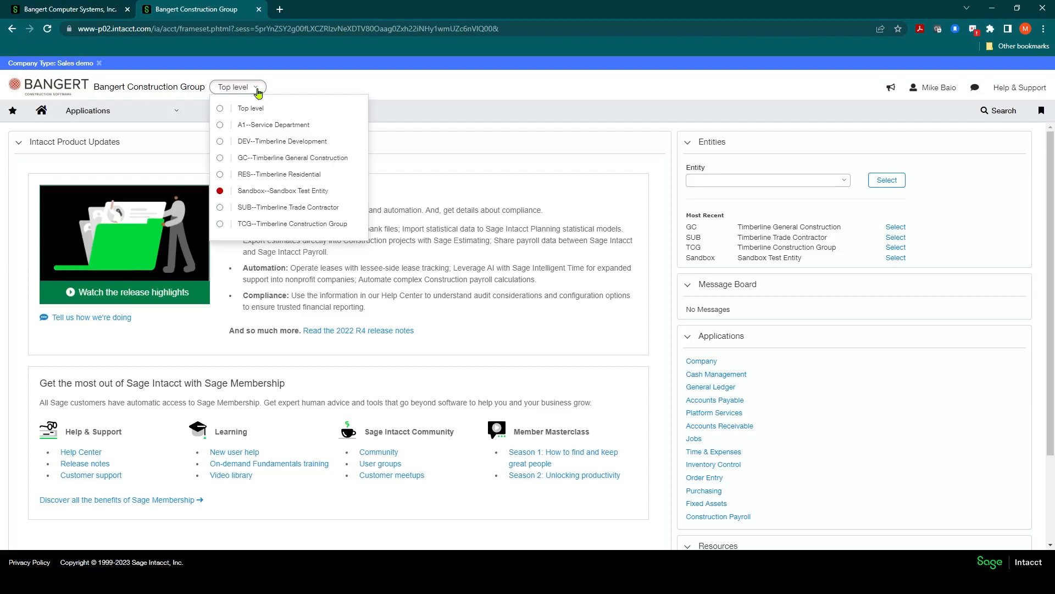
left_click(133, 112)
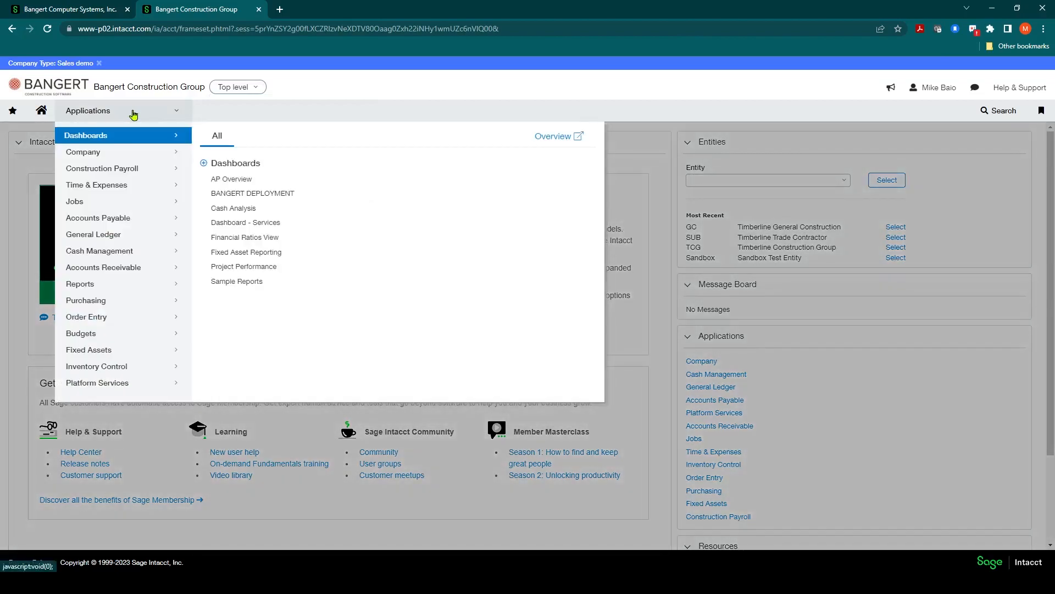
mouse_move(132, 169)
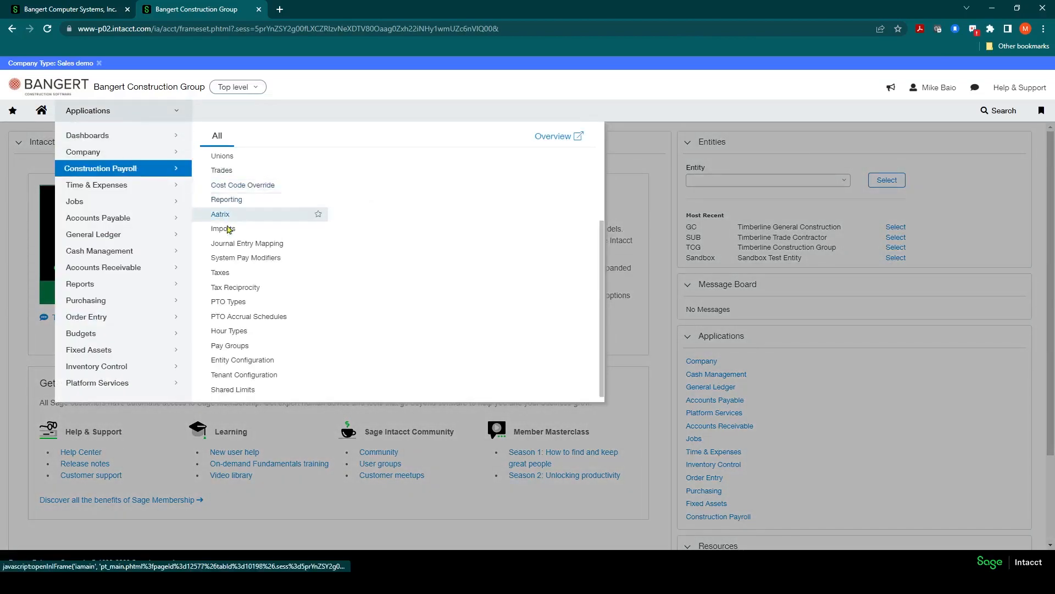
left_click(231, 364)
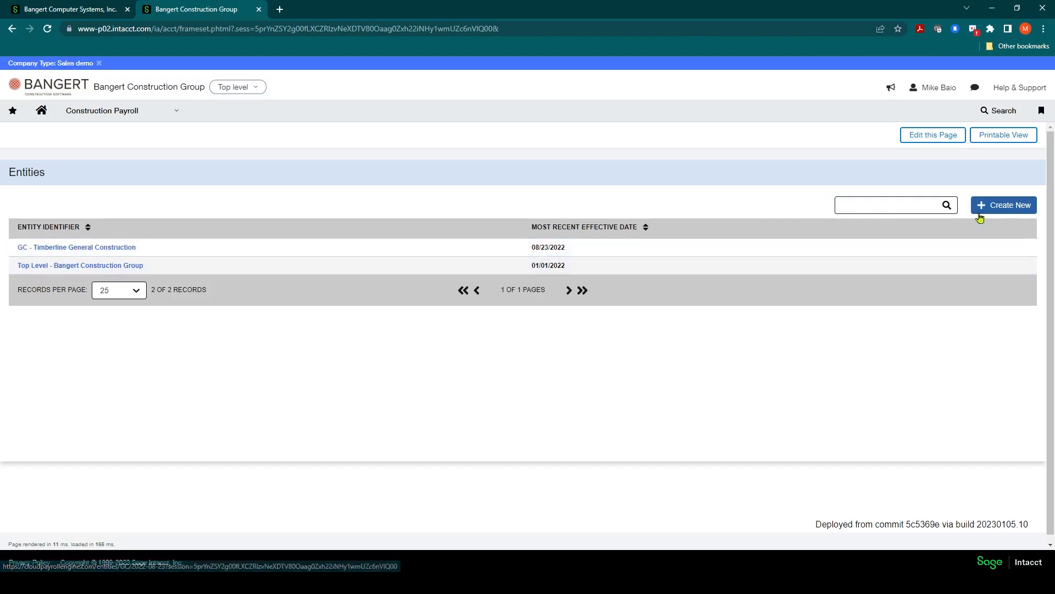
Start a new entity record for TCG - Timberline Construction Group with an effective date of 01/01/2023.
left_click(1005, 205)
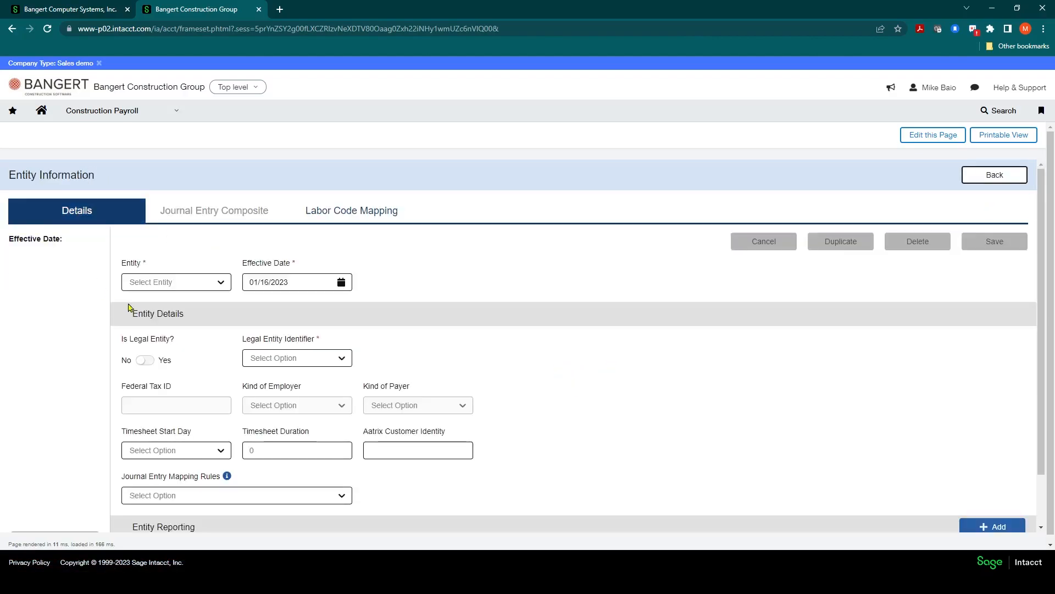
left_click(221, 282)
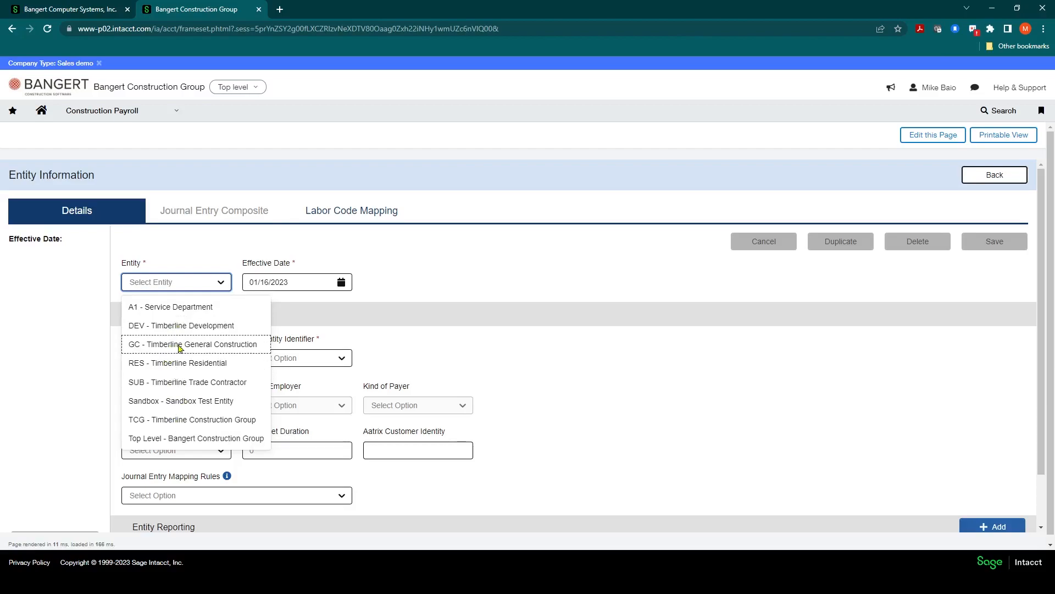
left_click(175, 421)
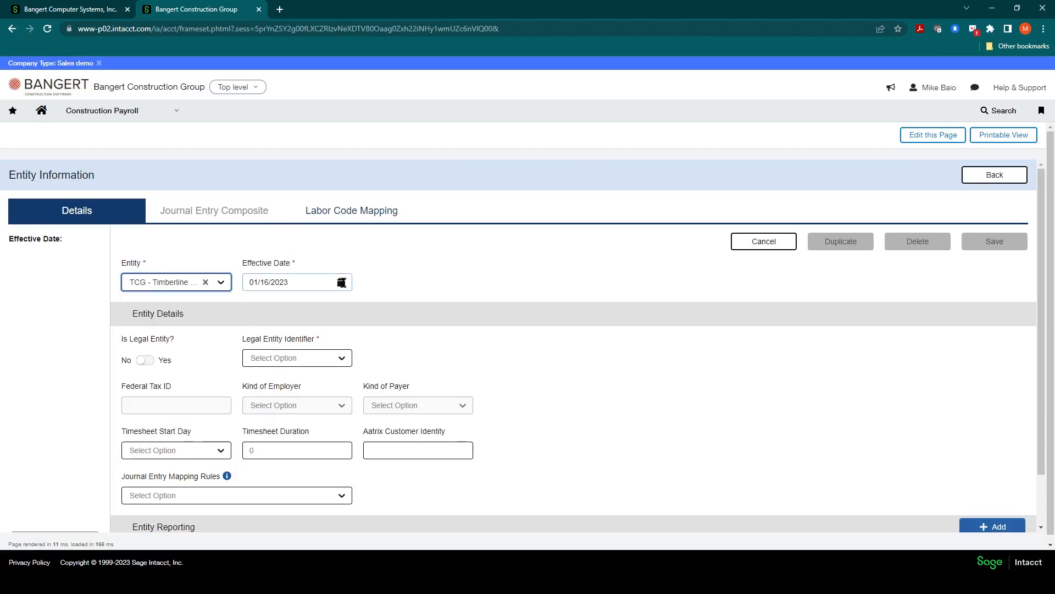
left_click(341, 282)
left_click(252, 340)
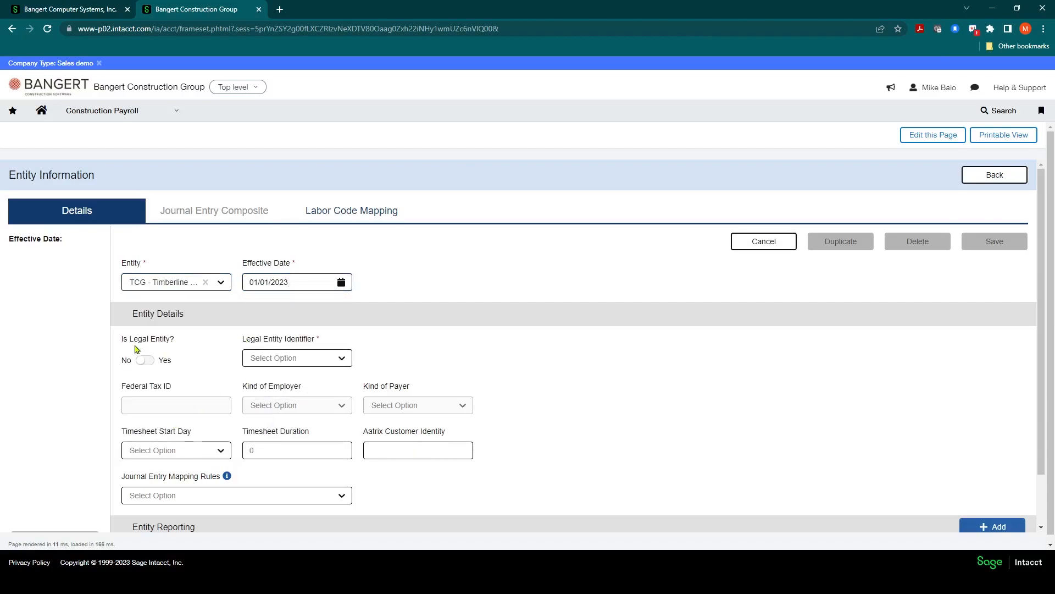
Mark the new TCG record as a legal entity.
left_click(144, 360)
scroll(144, 360, "down", 1)
left_click(146, 306)
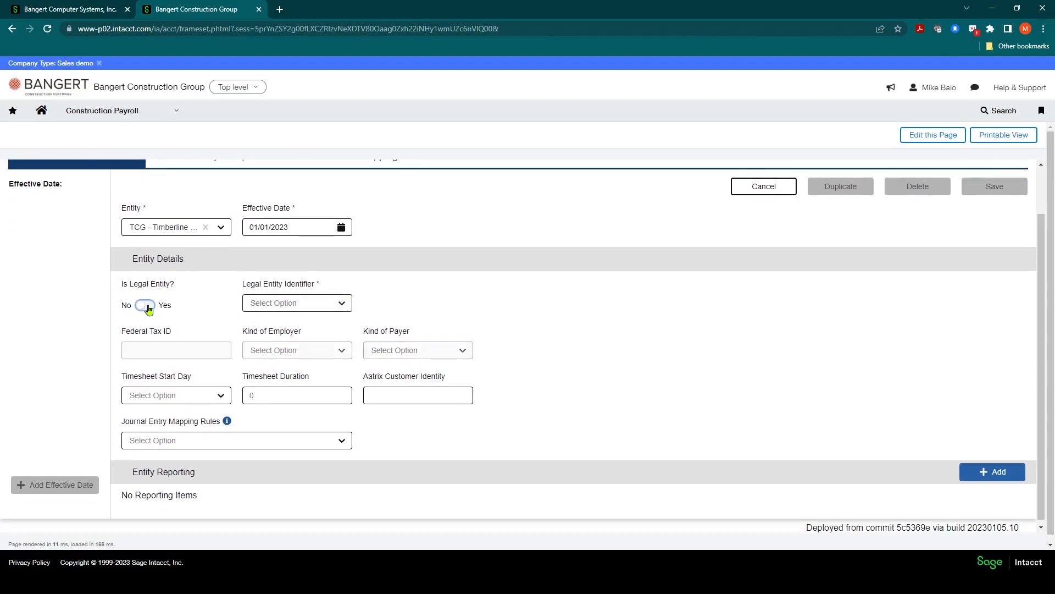
left_click(147, 306)
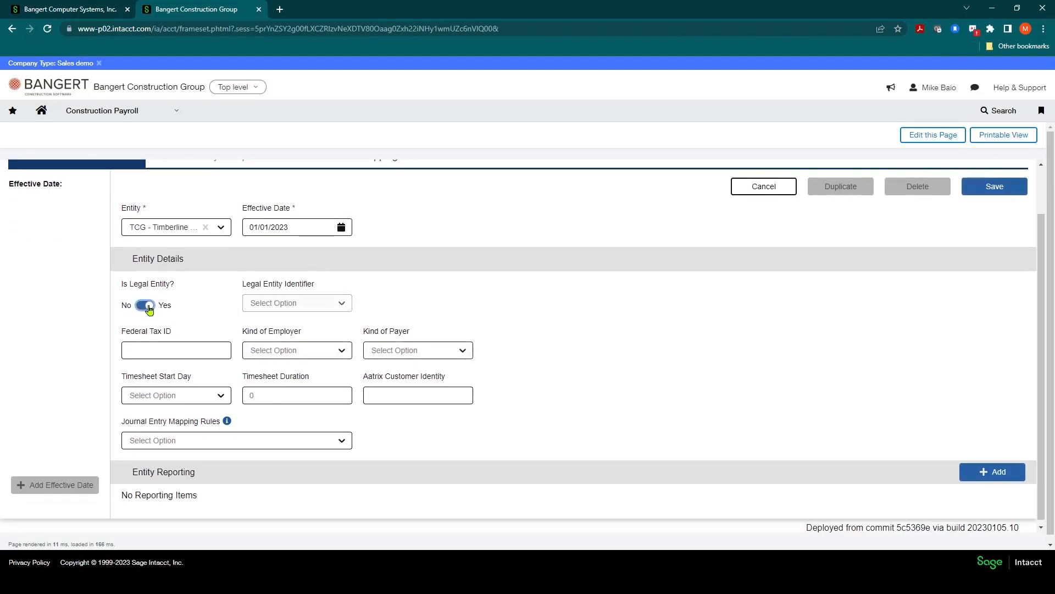
Examine the federal tax ID field and the options for kind of employer and kind of payer.
left_click(189, 348)
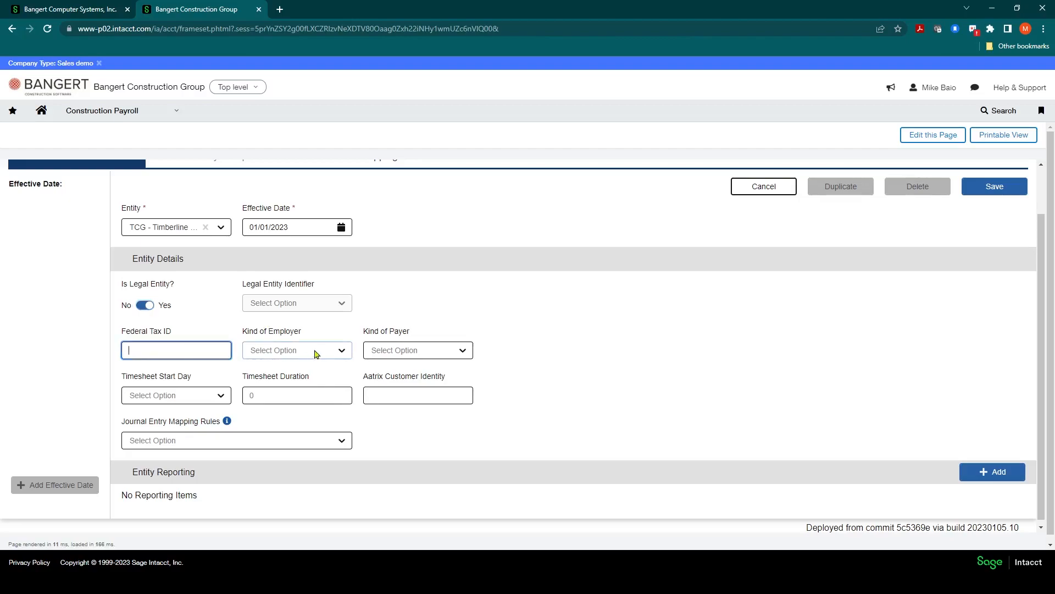
left_click(340, 351)
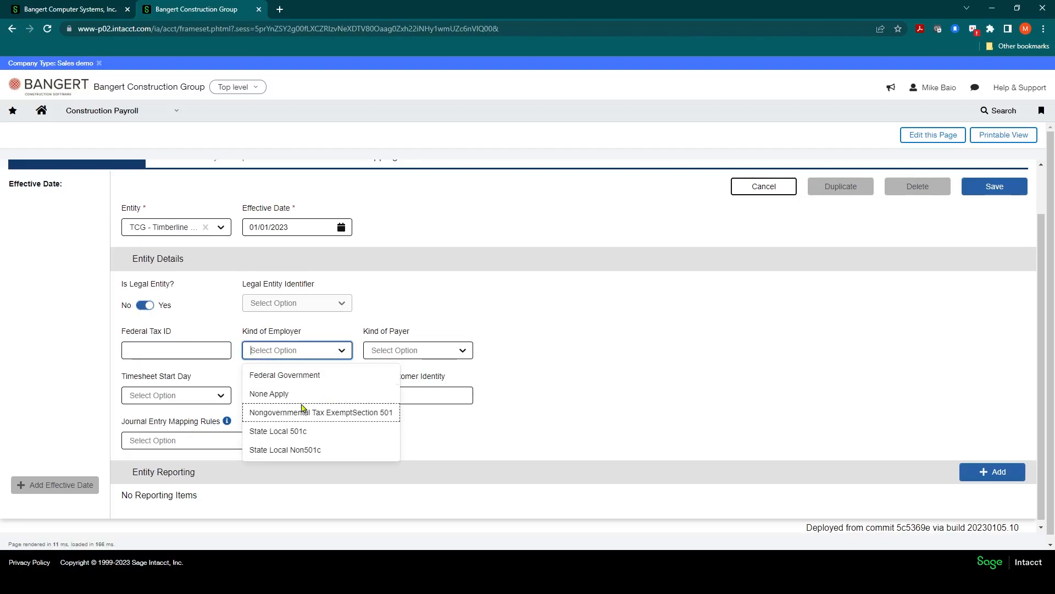
left_click(390, 343)
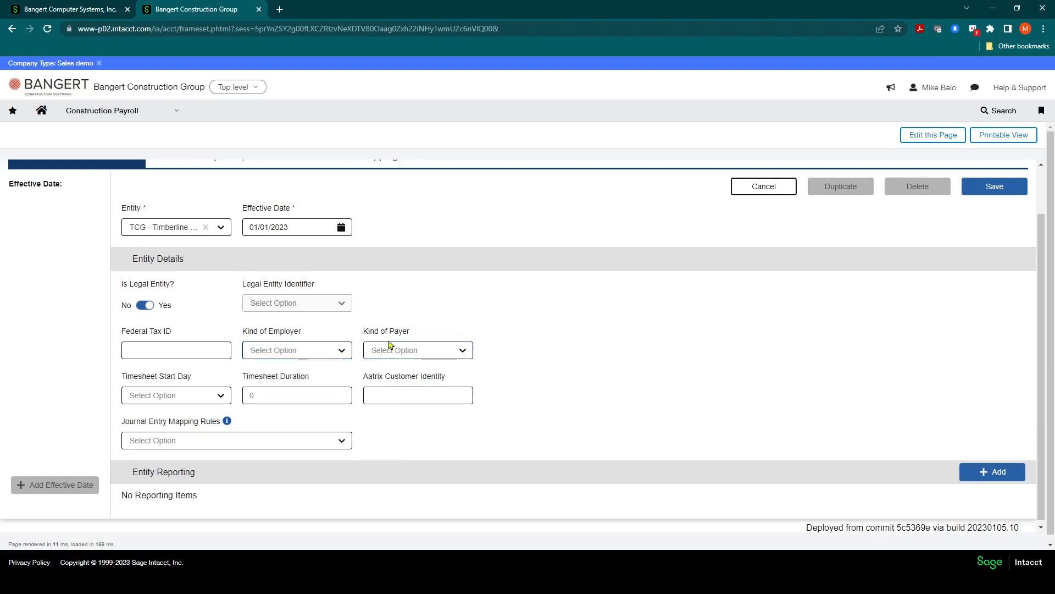
left_click(390, 345)
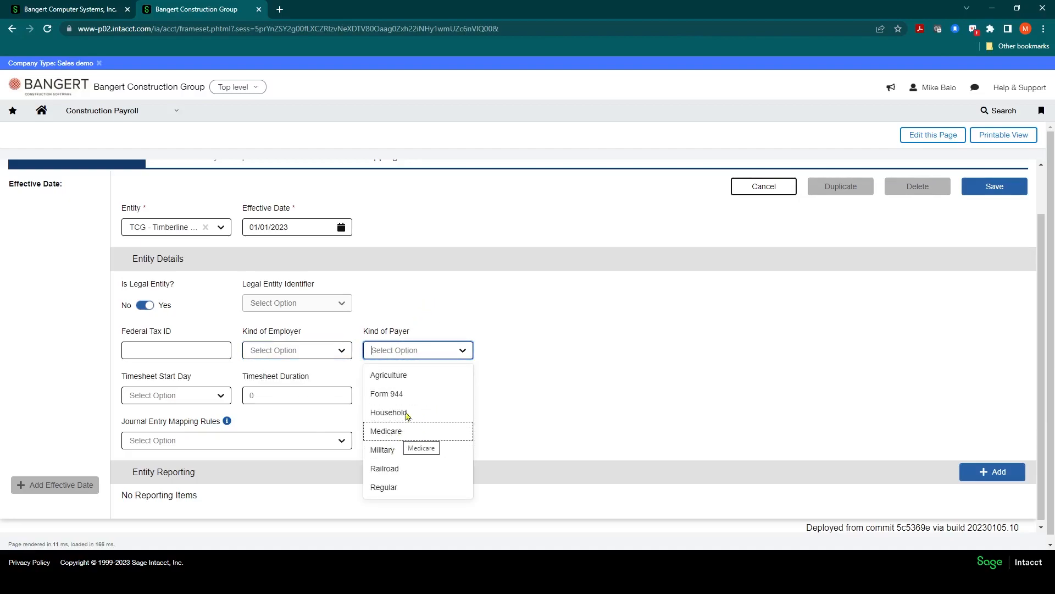
left_click(427, 295)
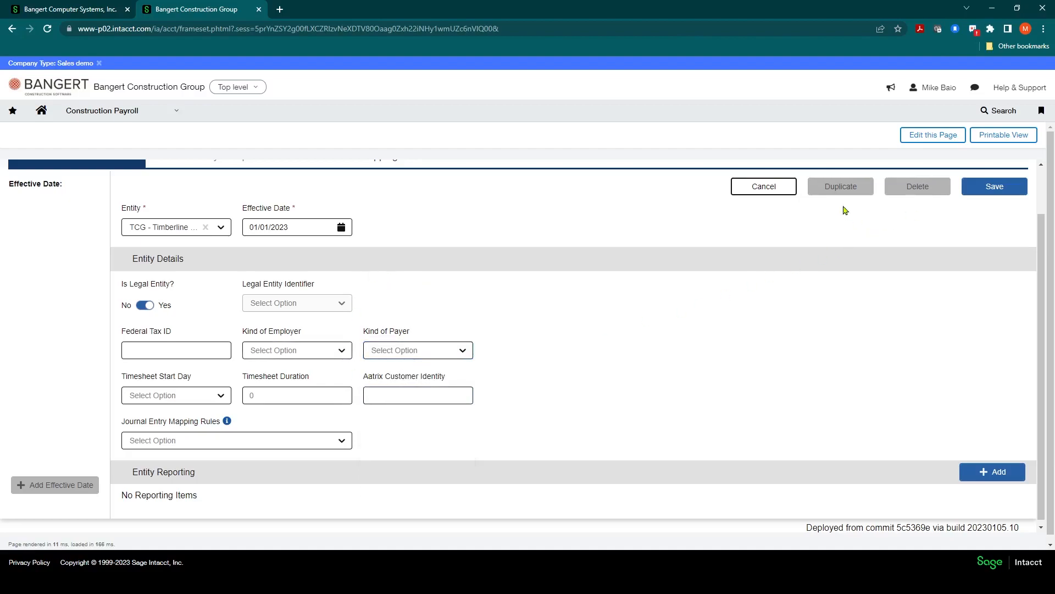
Discard the new entity record and return to the entities list.
left_click(767, 187)
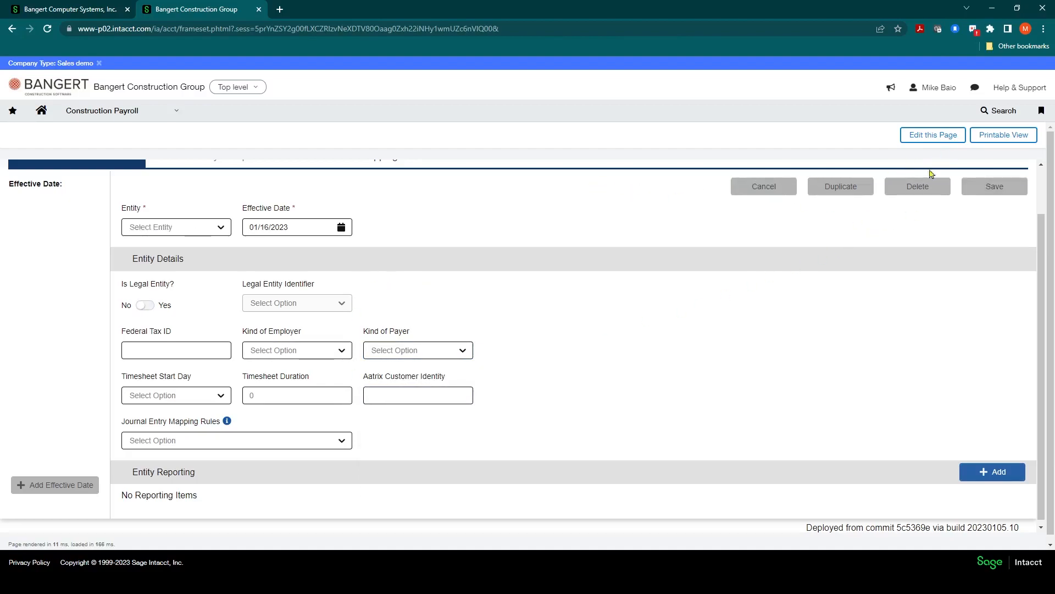
scroll(934, 166, "up", 1)
left_click(986, 175)
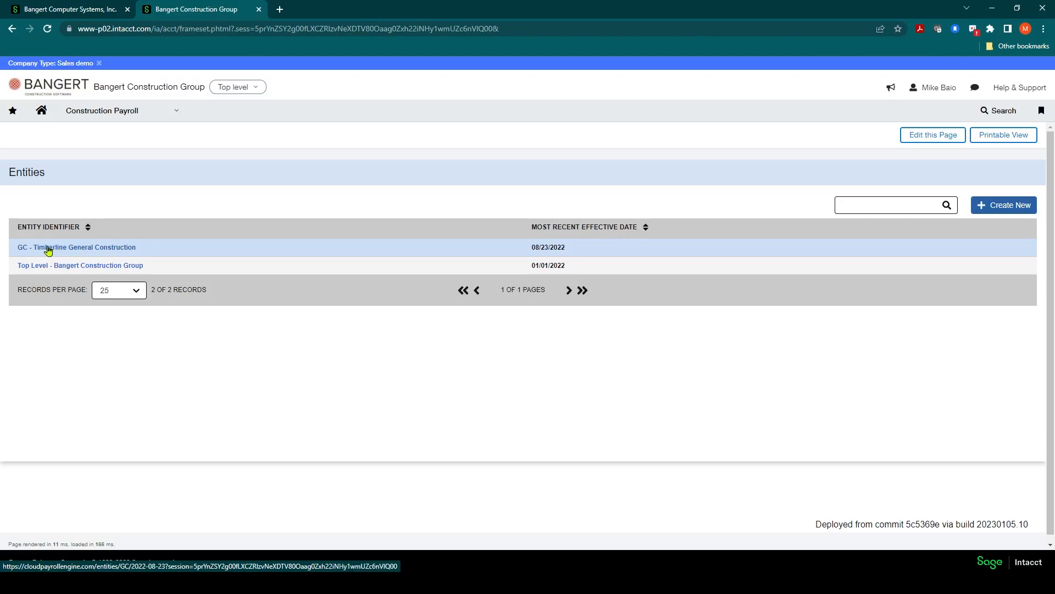
Open the GC - Timberline General Construction entity and examine its timesheet settings and Aatrix customer identity.
left_click(48, 250)
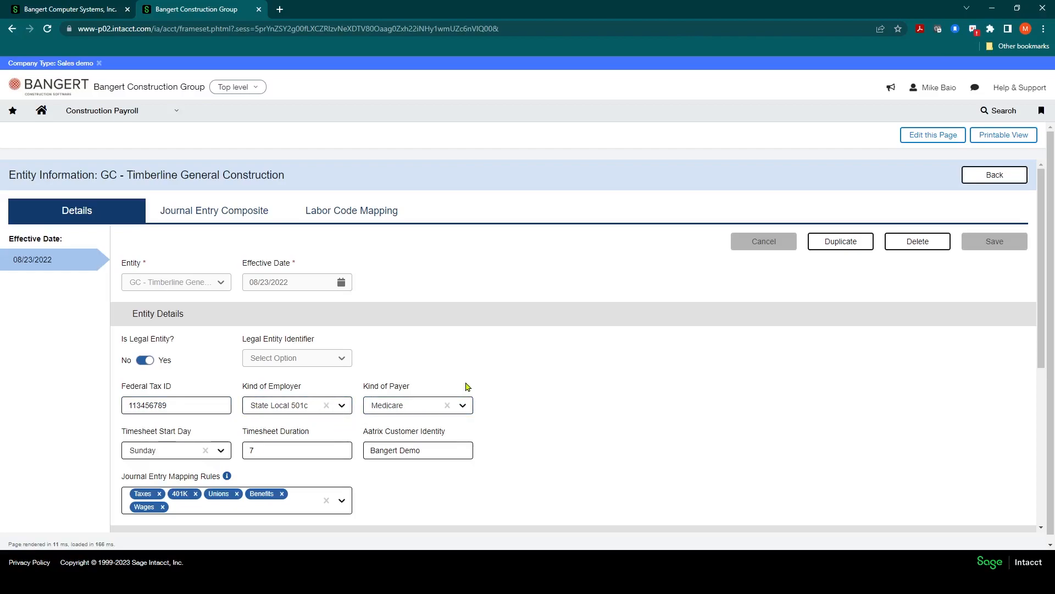
scroll(495, 387, "down", 1)
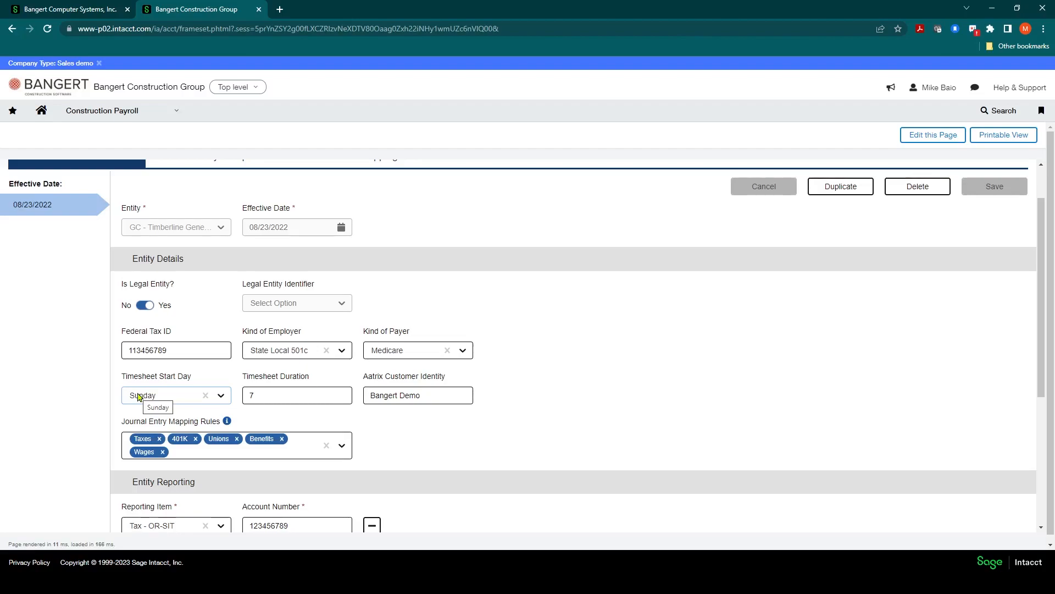
left_click(312, 394)
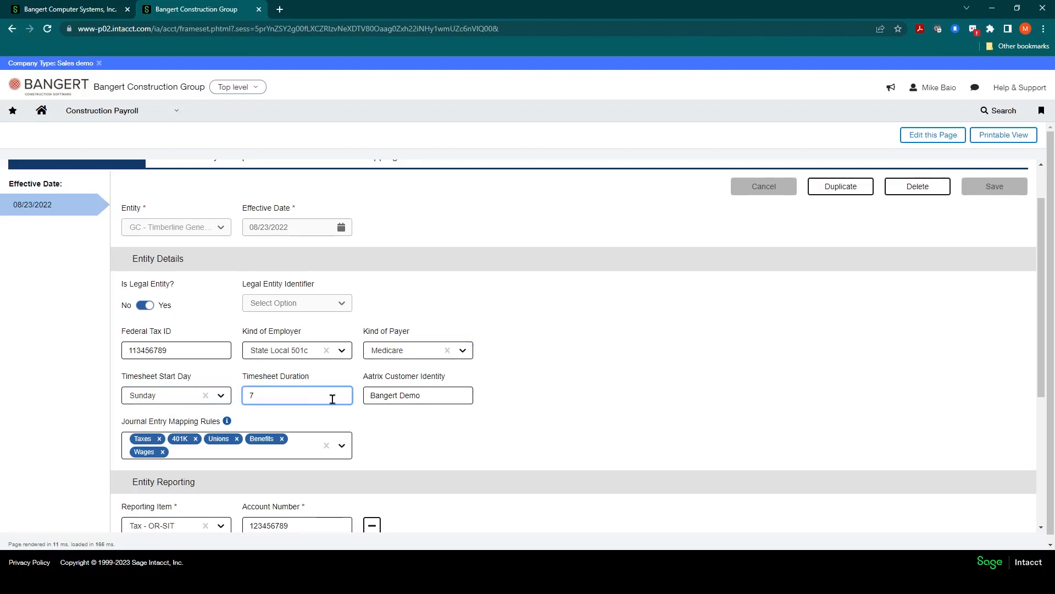
left_click(429, 396)
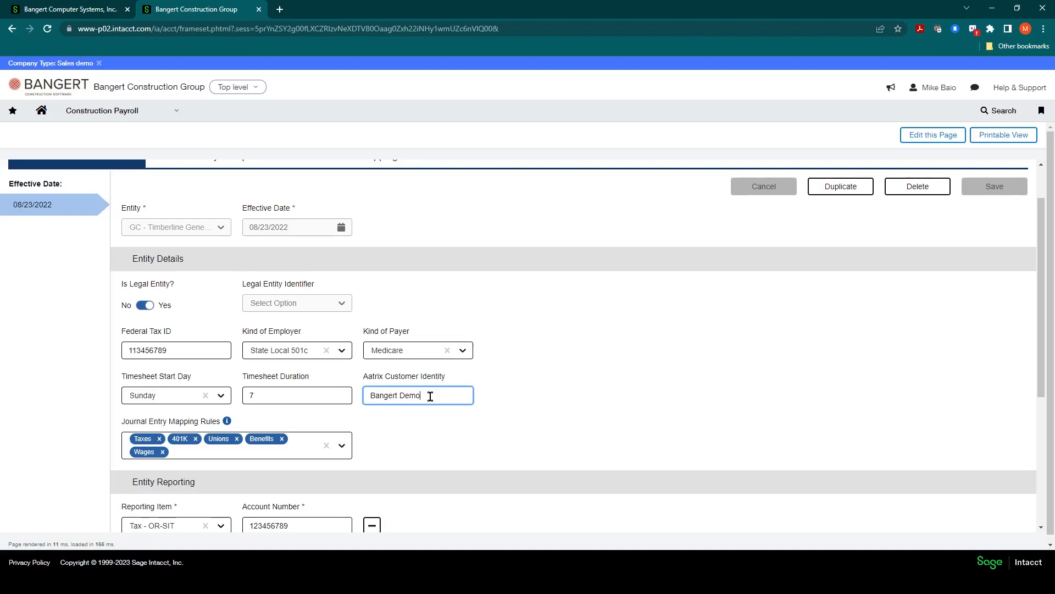
Examine the GC entity's tax reporting items and their account numbers.
scroll(418, 363, "down", 2)
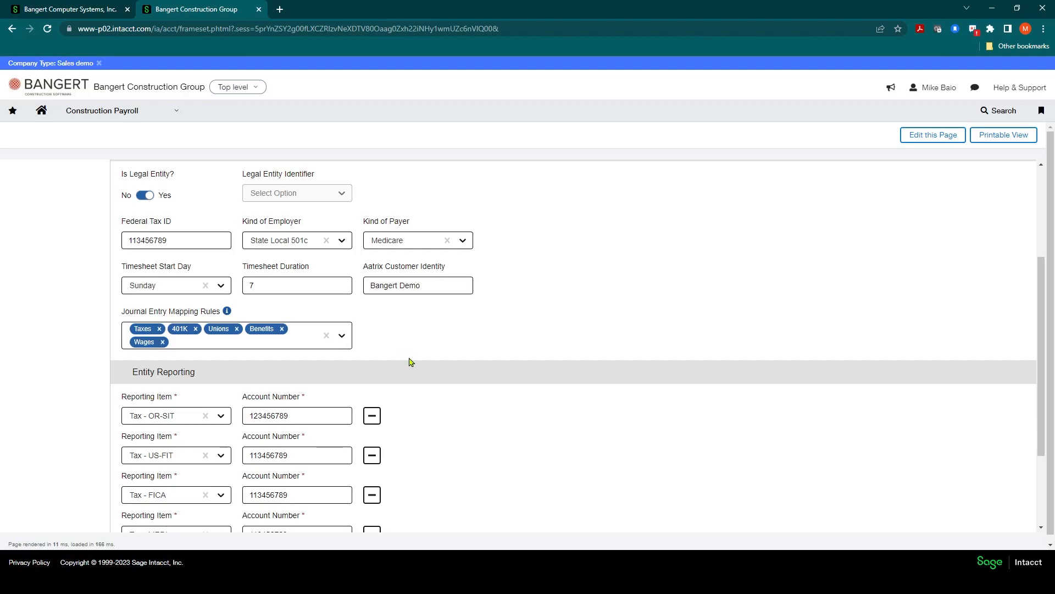
scroll(431, 417, "down", 1)
scroll(440, 385, "down", 1)
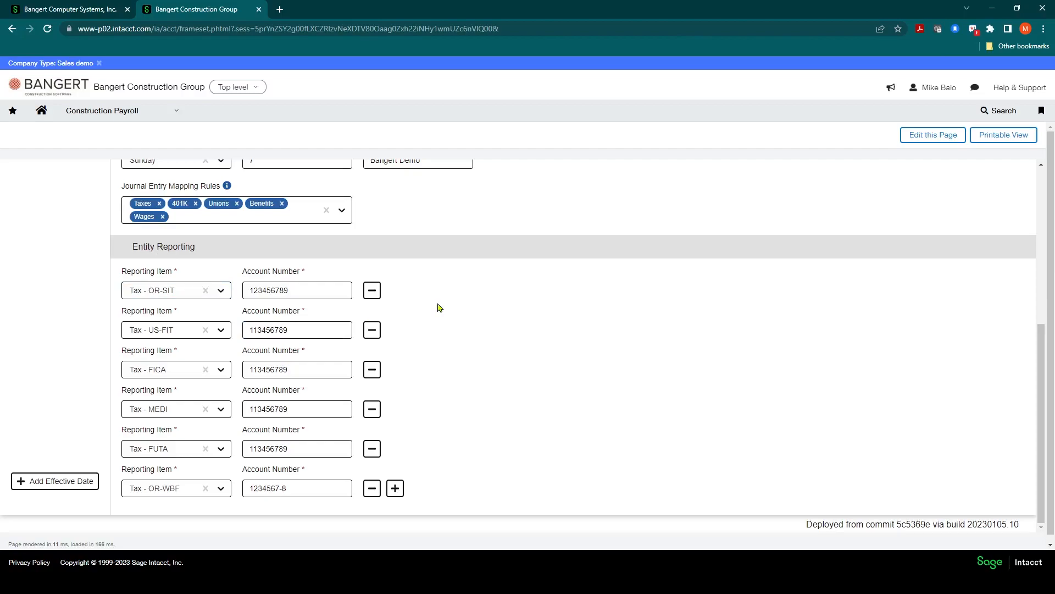
left_click(252, 291)
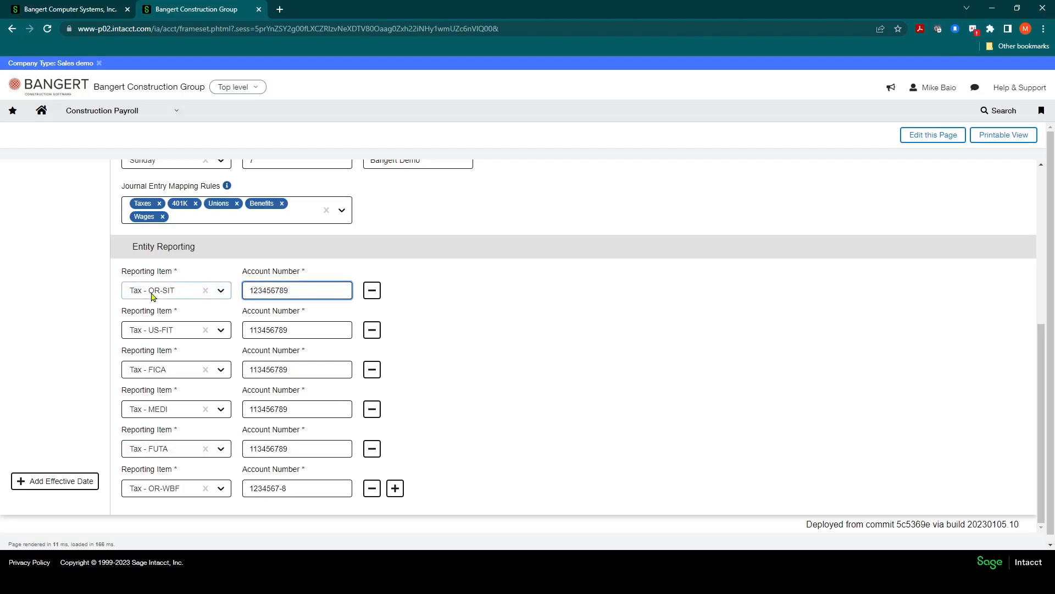
left_click_drag(289, 291, 280, 291)
double_click(262, 292)
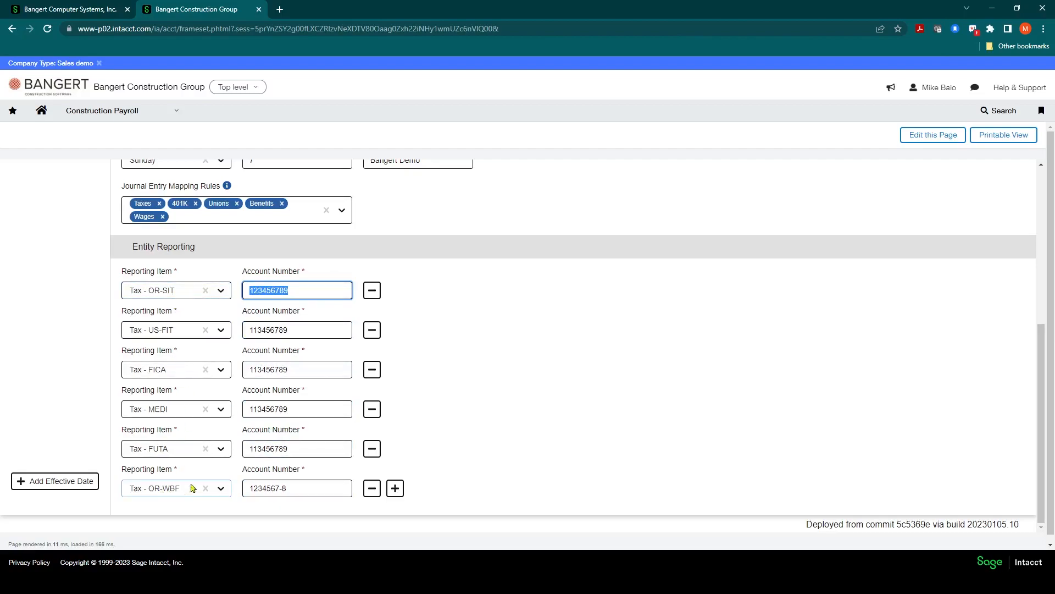
Review the GC entity's journal entry mapping rules and its Journal Entry Composite.
scroll(477, 335, "up", 1)
scroll(477, 335, "up", 4)
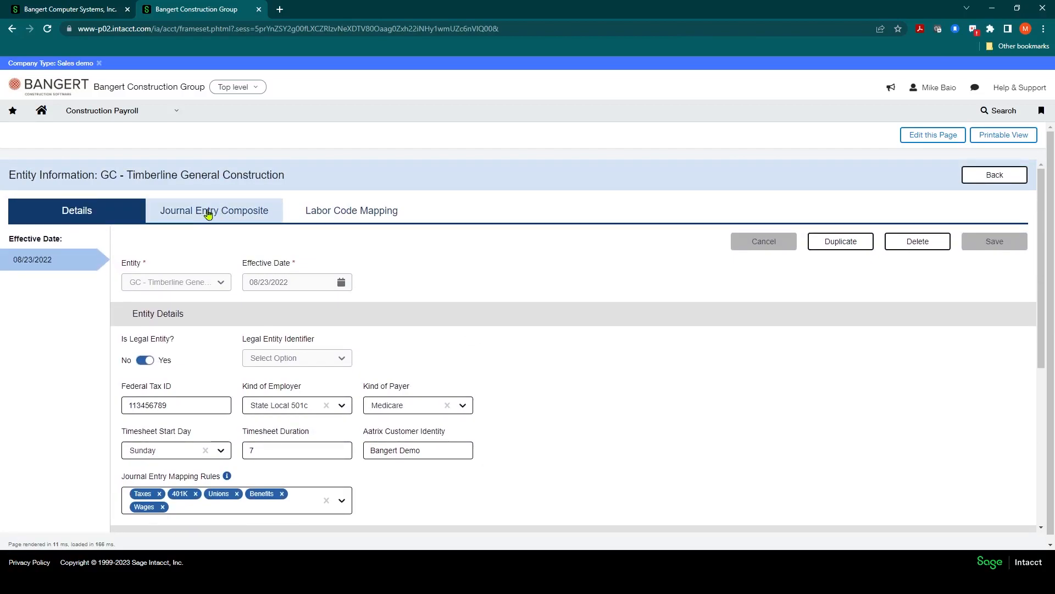
scroll(203, 237, "down", 1)
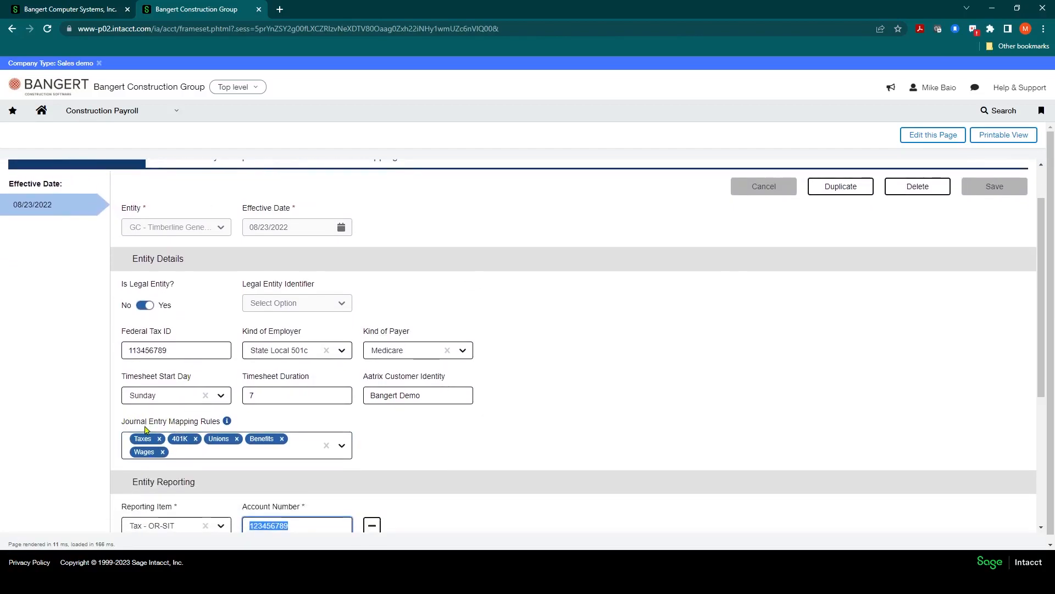
scroll(189, 427, "up", 1)
left_click(199, 218)
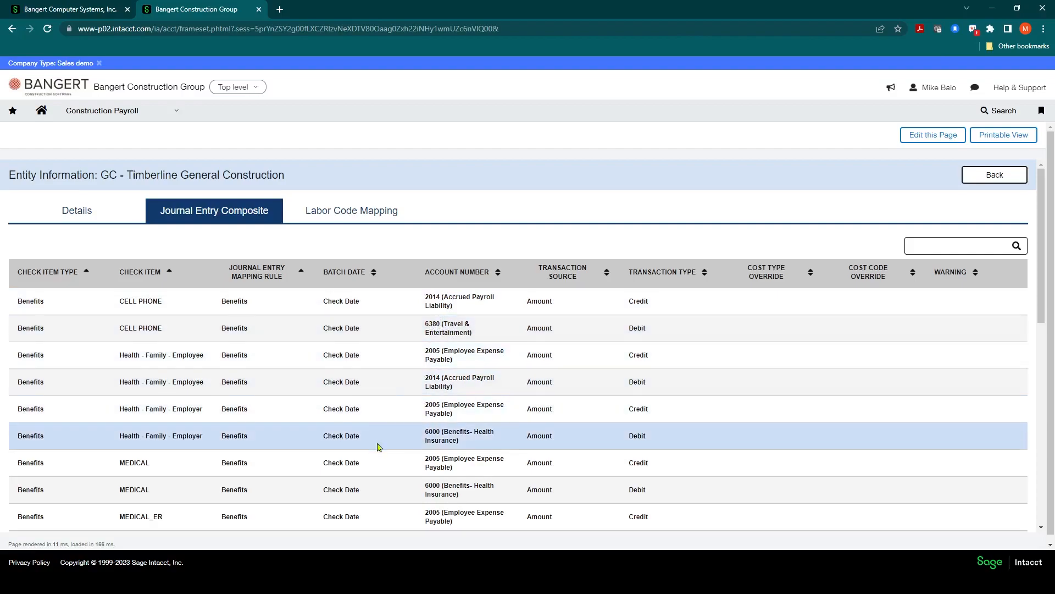
scroll(379, 447, "down", 4)
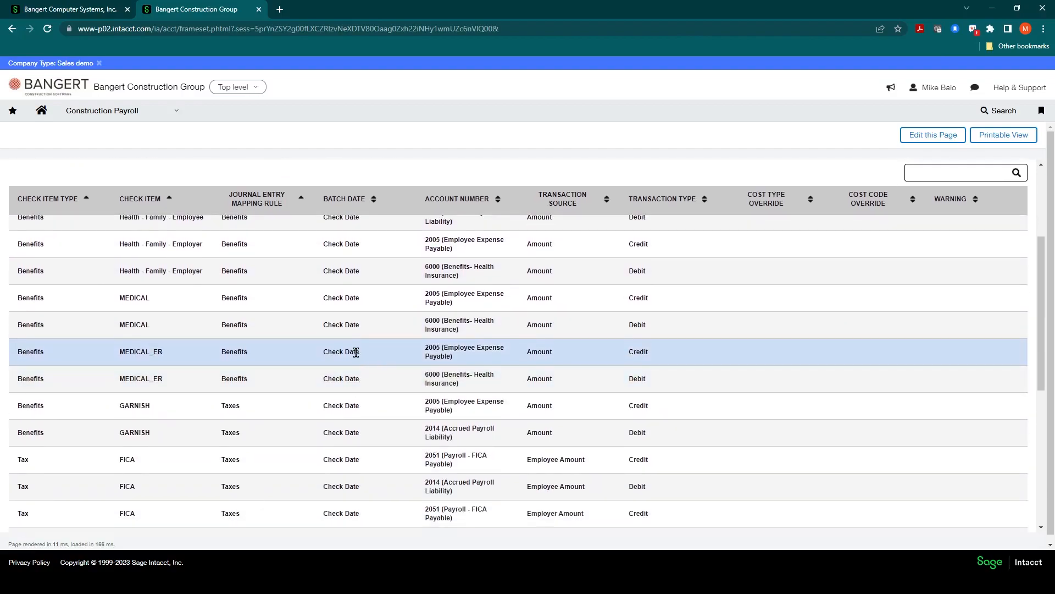
scroll(354, 349, "up", 3)
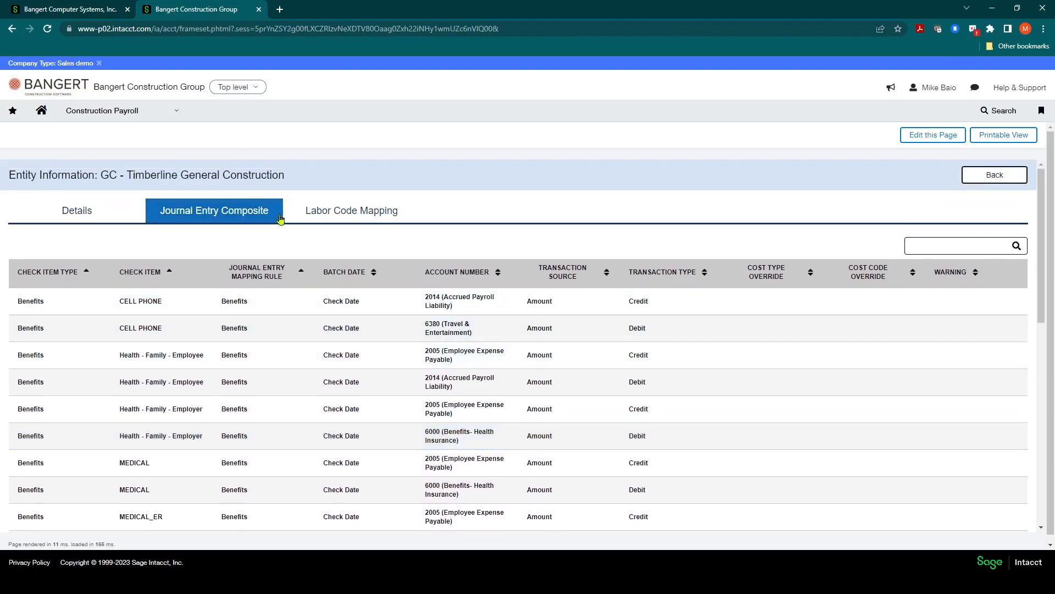
Examine the Labor Union choices and payroll values in the GC entity's Labor Code Mapping, and return to the entities list.
left_click(346, 215)
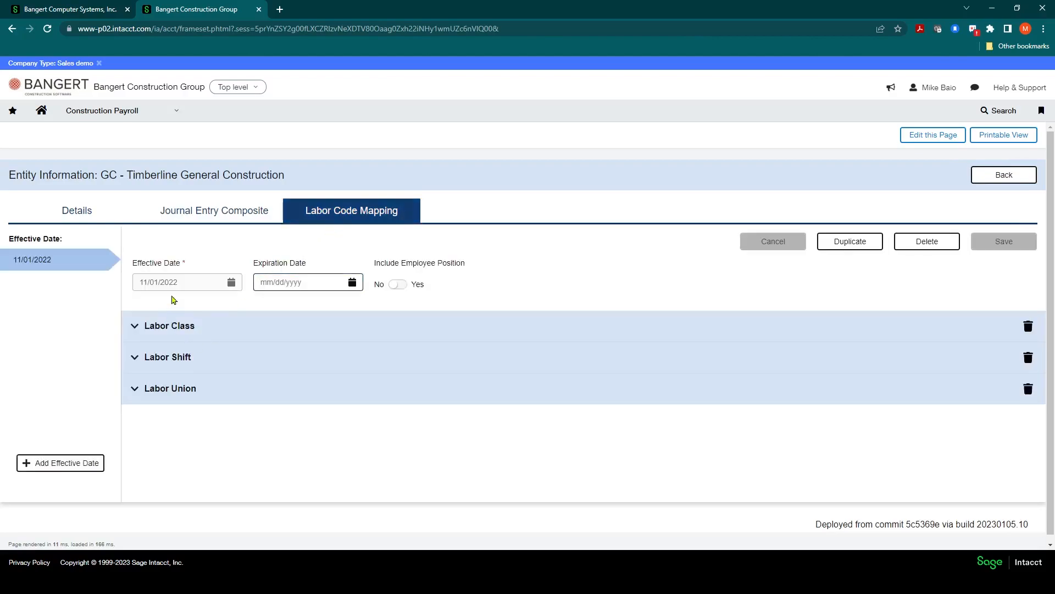
left_click(135, 391)
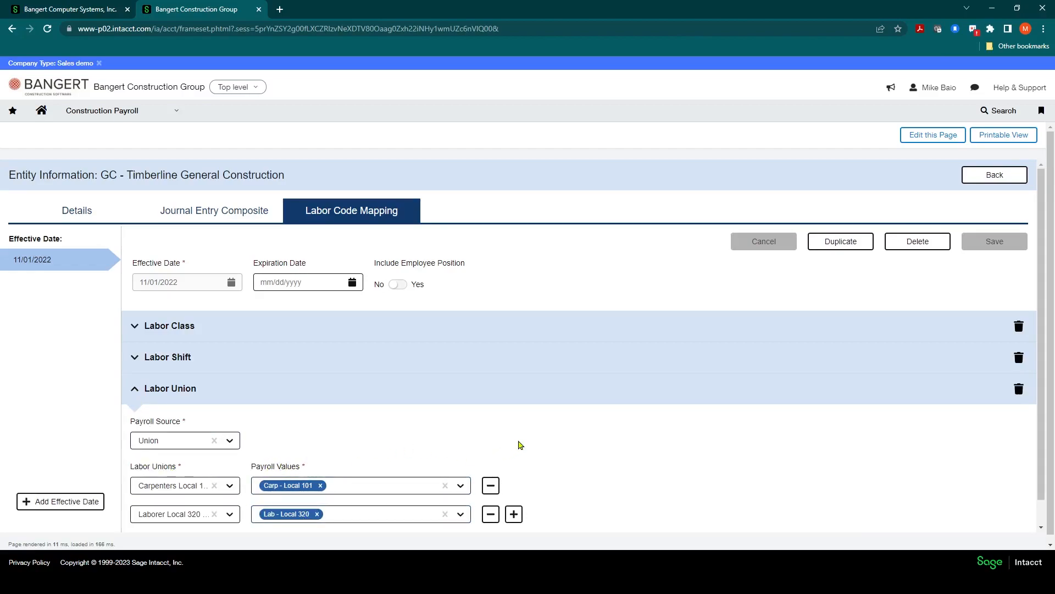
scroll(551, 454, "down", 1)
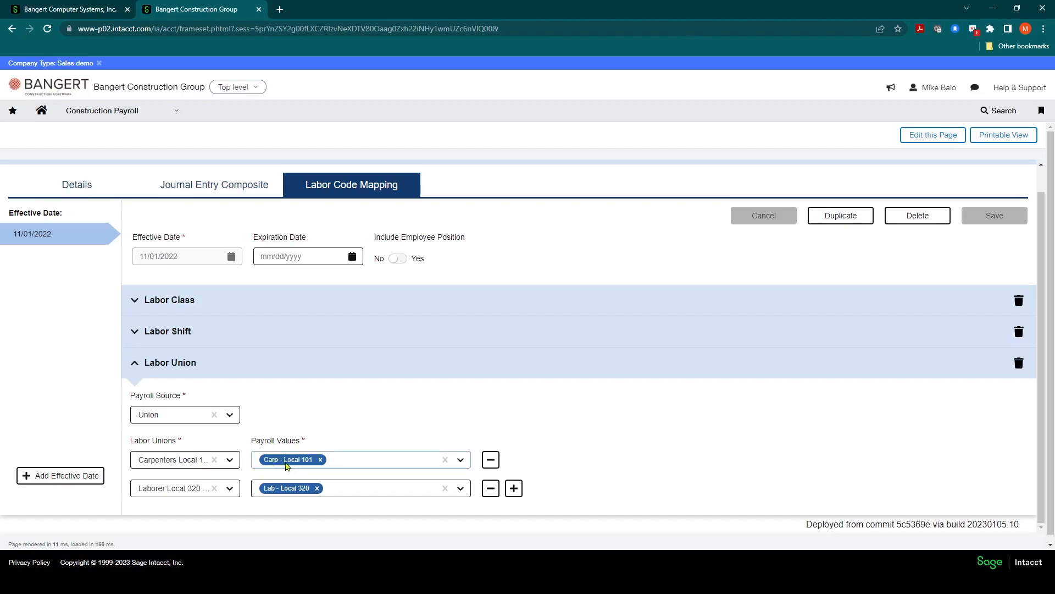
left_click(460, 460)
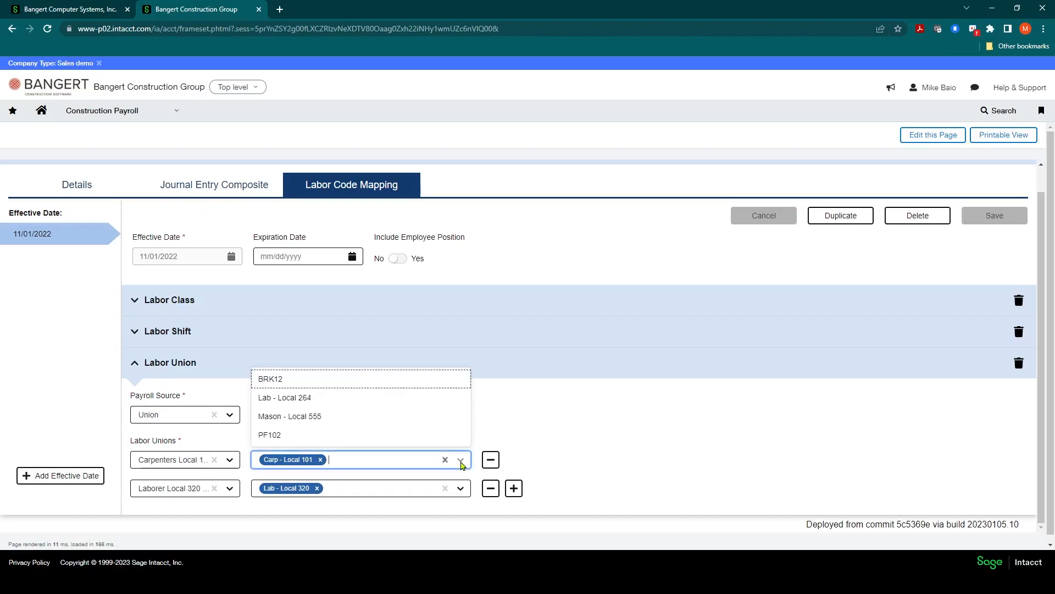
left_click(514, 432)
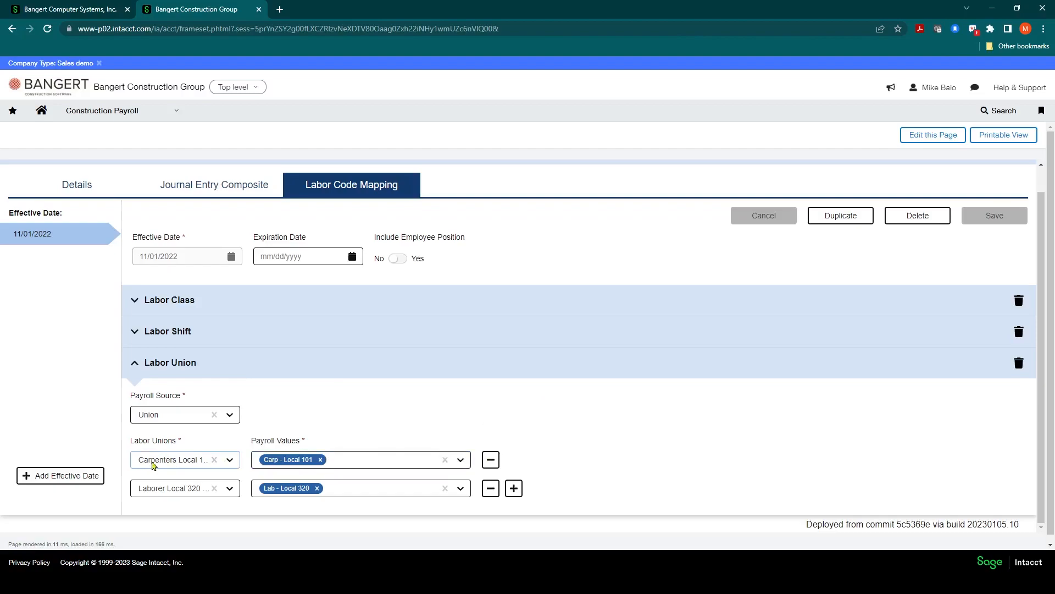
left_click(229, 461)
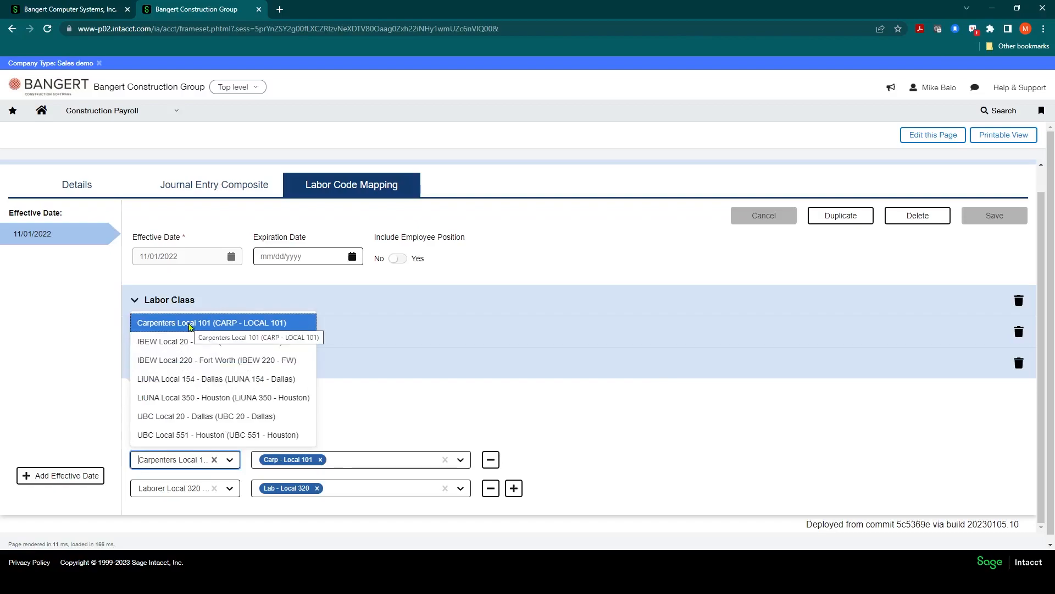
left_click(386, 415)
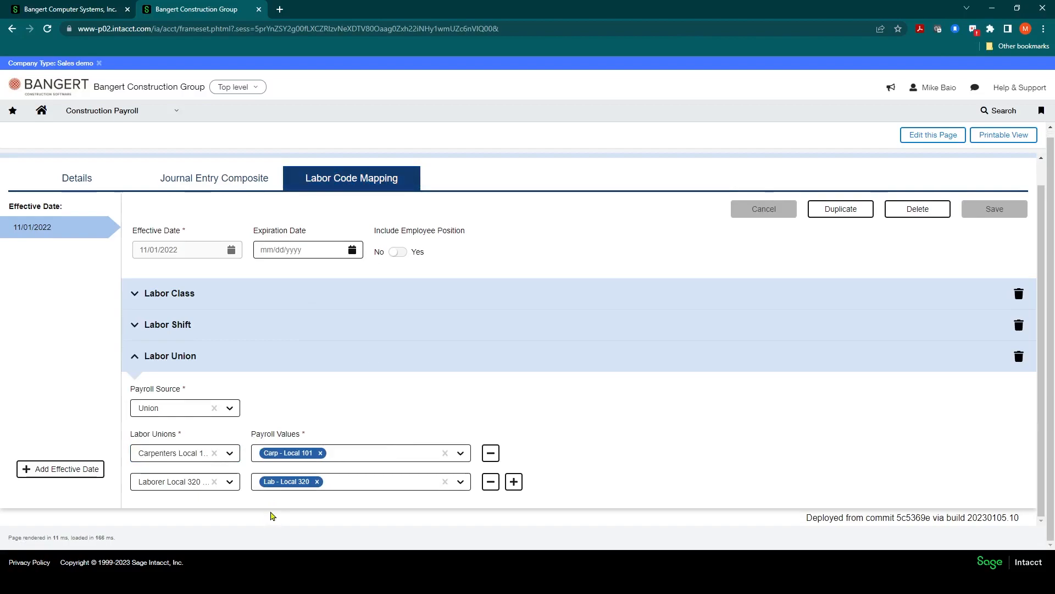
scroll(283, 360, "up", 1)
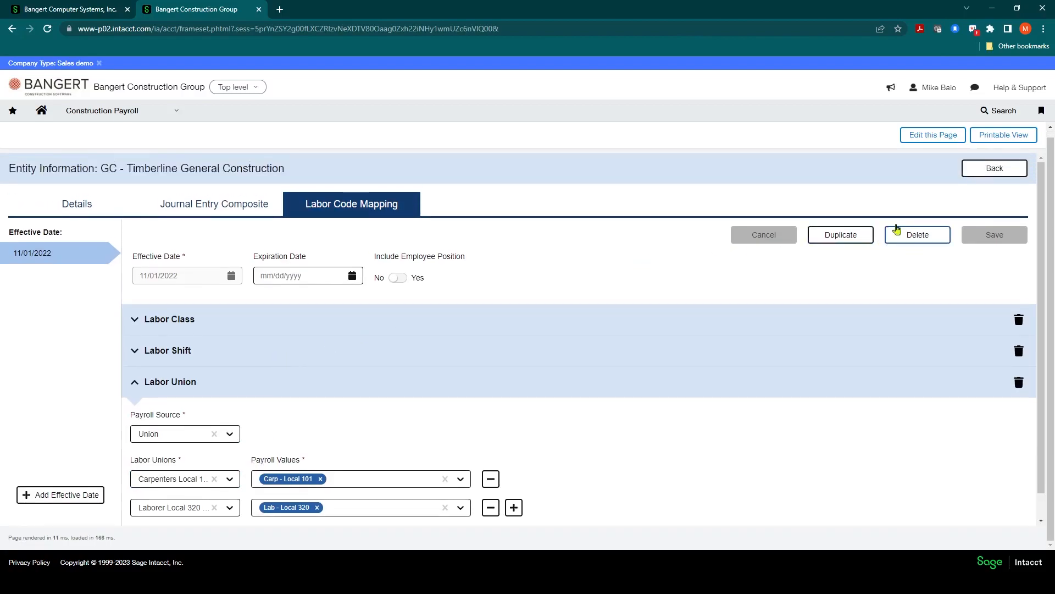
left_click(987, 168)
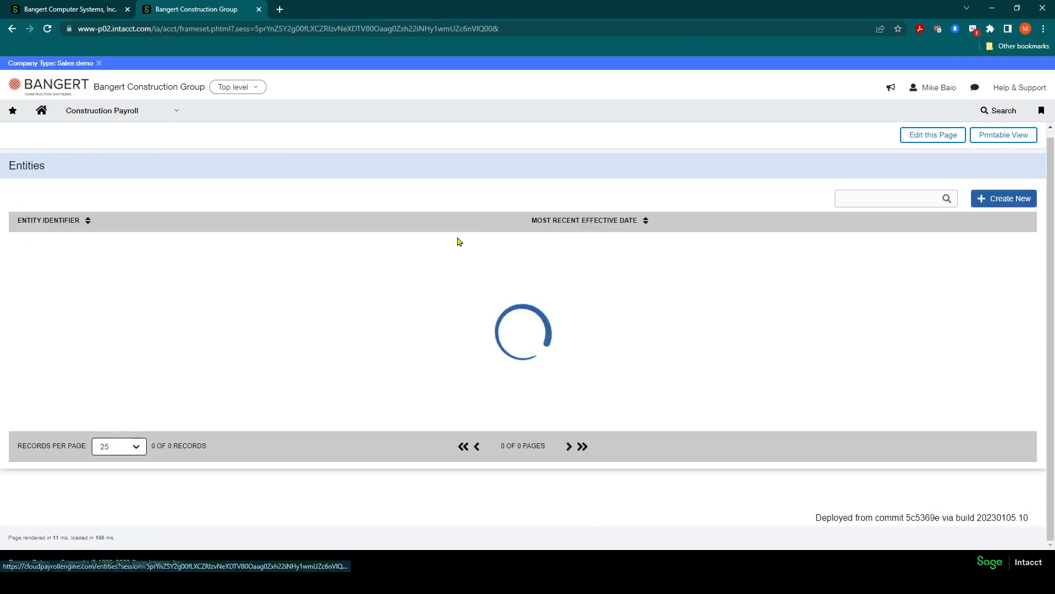